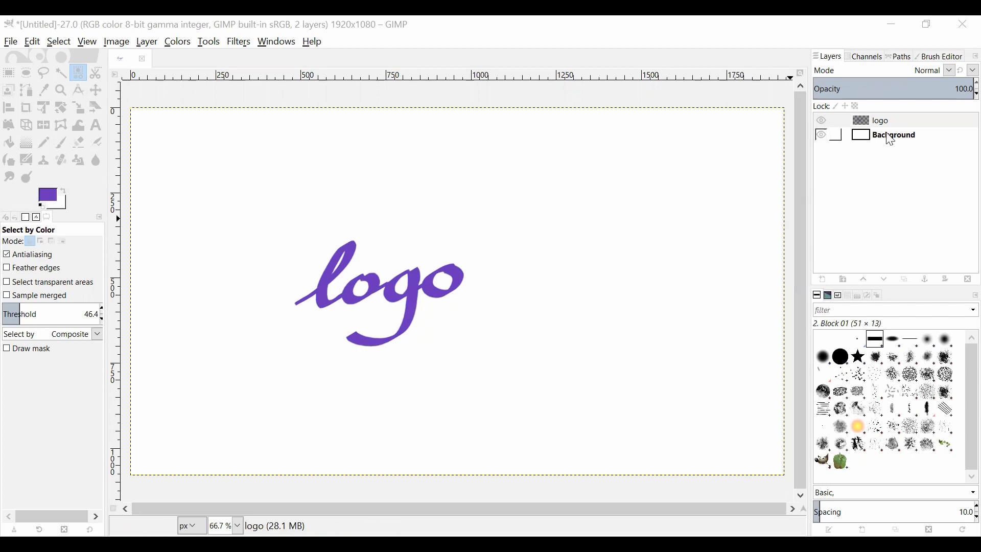
- Check the contents of the logo and Background layers by hiding and reshowing each one
click(822, 121)
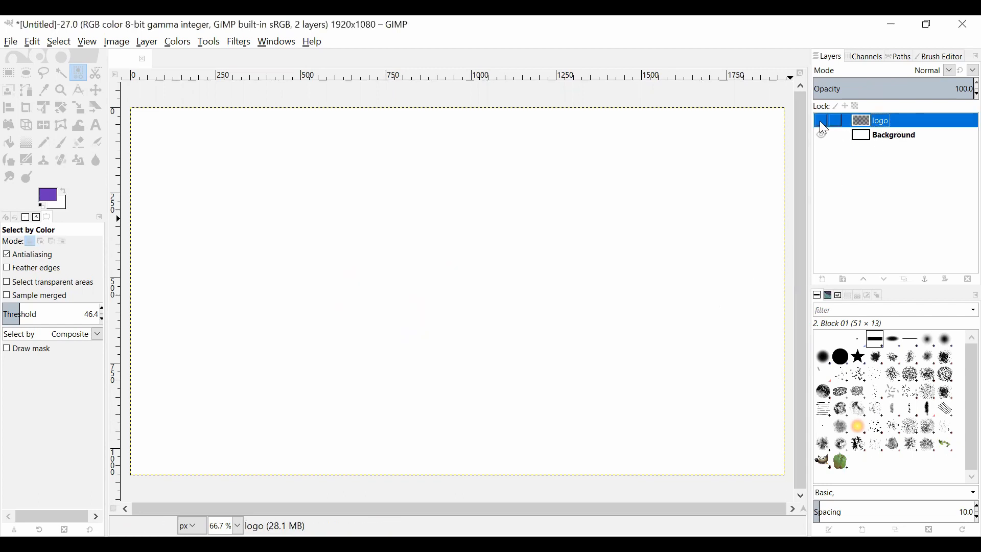
click(820, 122)
click(821, 135)
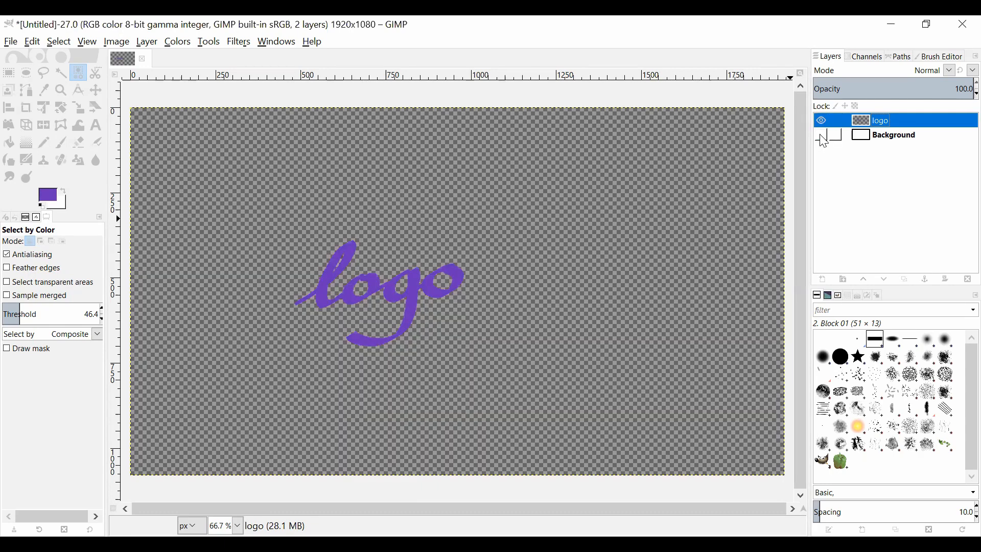
click(823, 137)
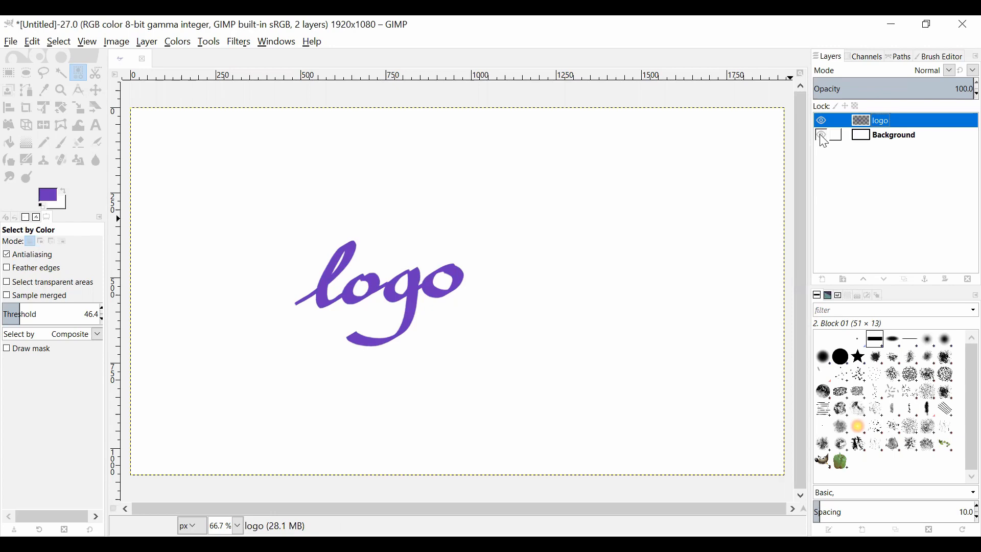
- Duplicate the logo layer and rename the copy "hasil 2"
right_click(882, 127)
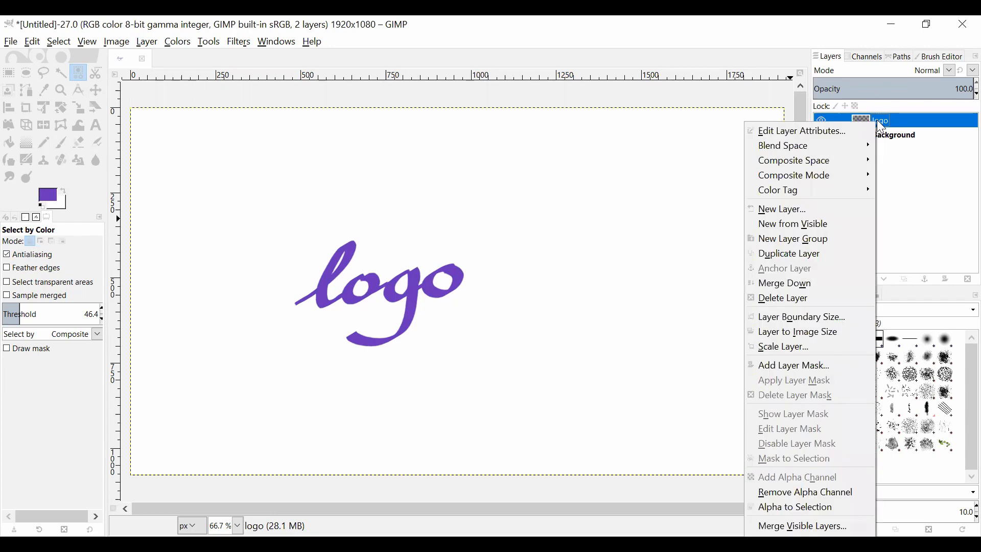
click(846, 260)
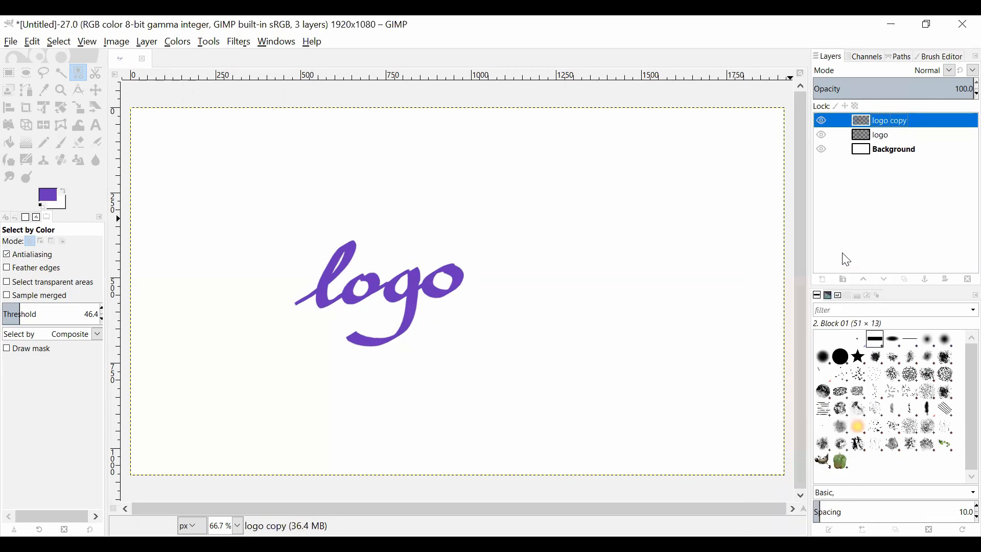
double_click(913, 121)
click(913, 121)
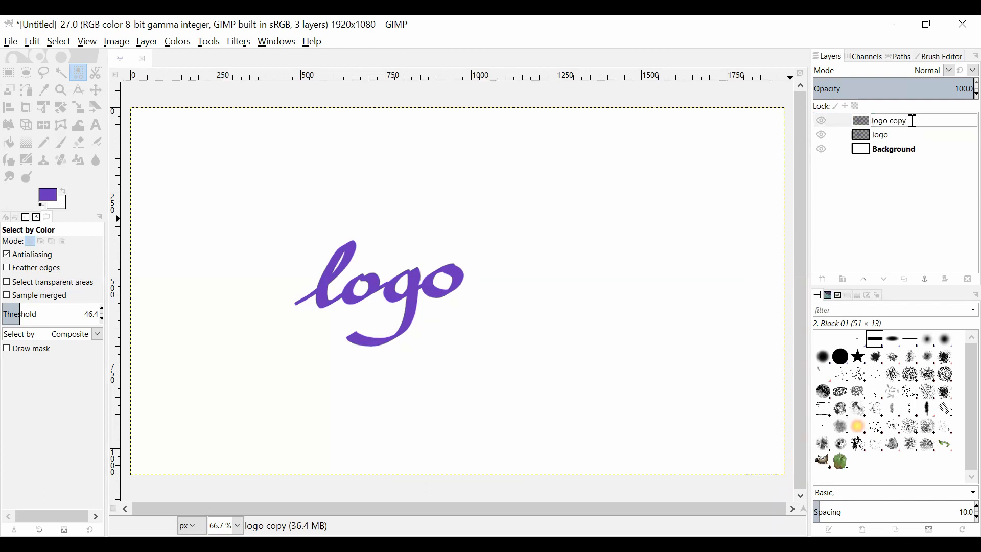
key(BackSpace)
key(BackSpace)
key(BackSpace)
key(BackSpace)
key(BackSpace)
key(BackSpace)
key(BackSpace)
key(BackSpace)
key(BackSpace)
text(hasil 2)
key(Return)
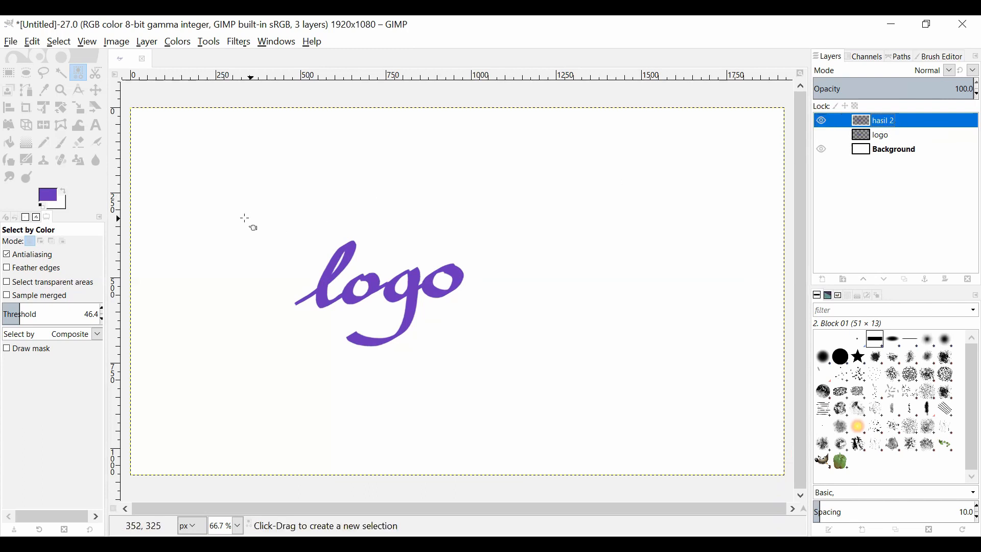
- Scale the hasil 2 layer up to about 4475 × 2517 px with Linear interpolation, keeping its aspect ratio
click(81, 112)
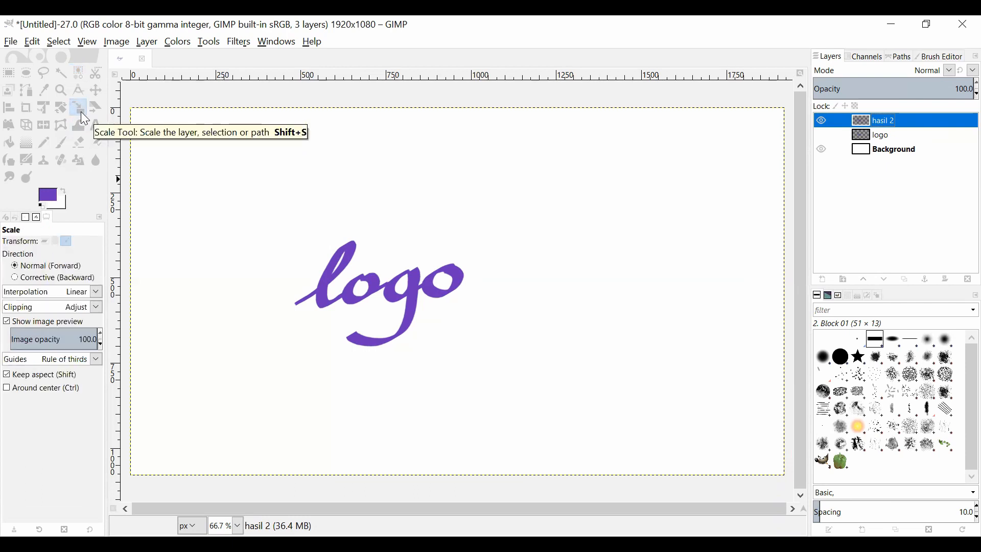
click(44, 242)
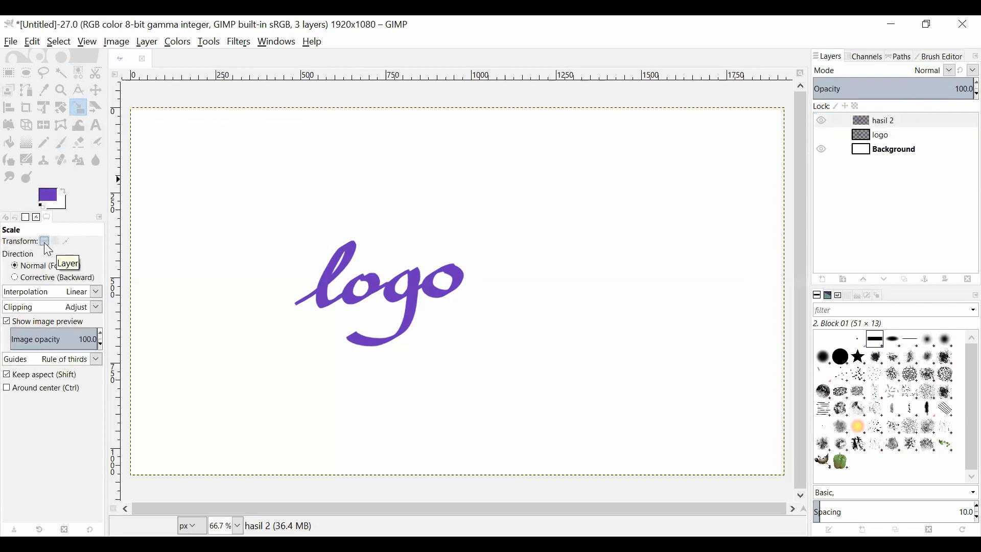
click(97, 294)
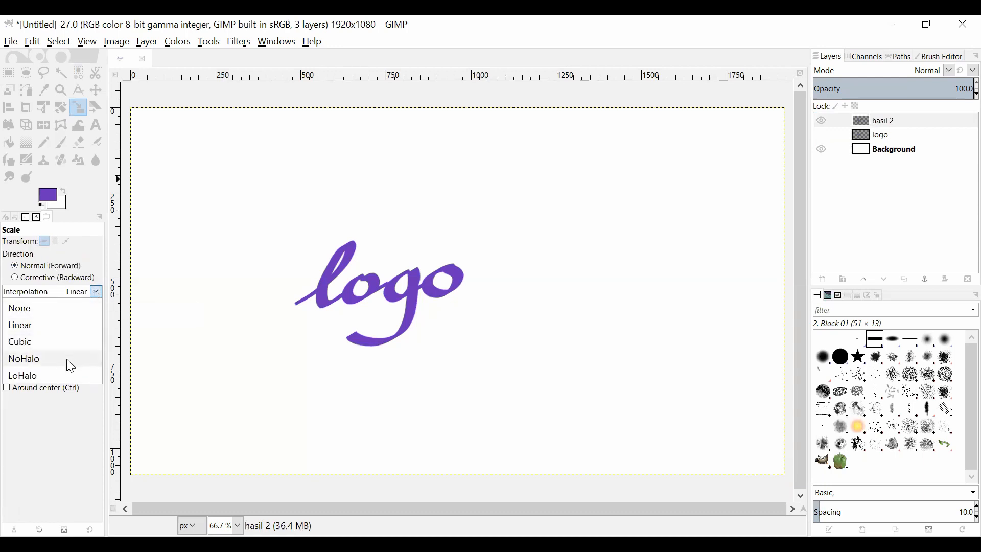
click(76, 332)
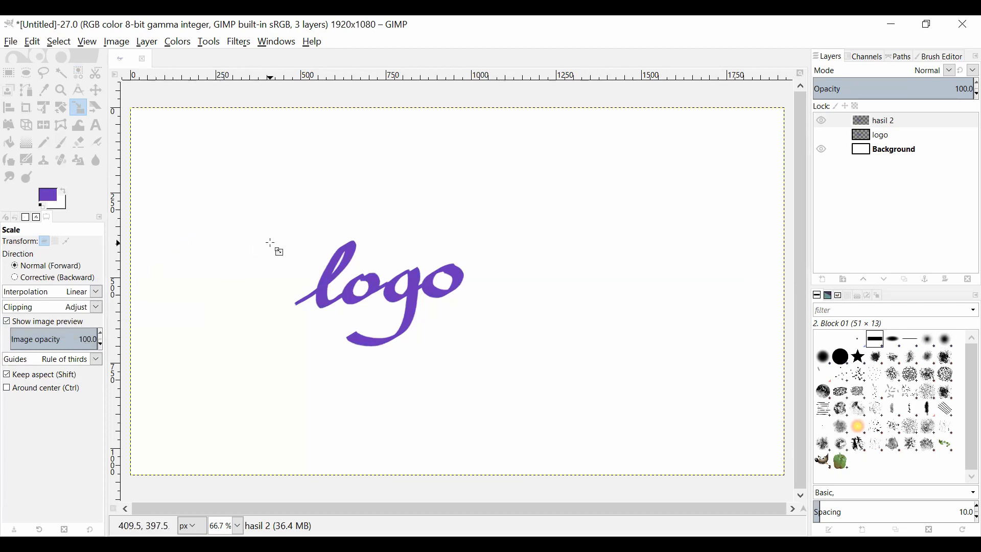
drag(271, 244, 144, 155)
drag(559, 367, 898, 505)
drag(267, 255, 192, 192)
drag(557, 348, 700, 368)
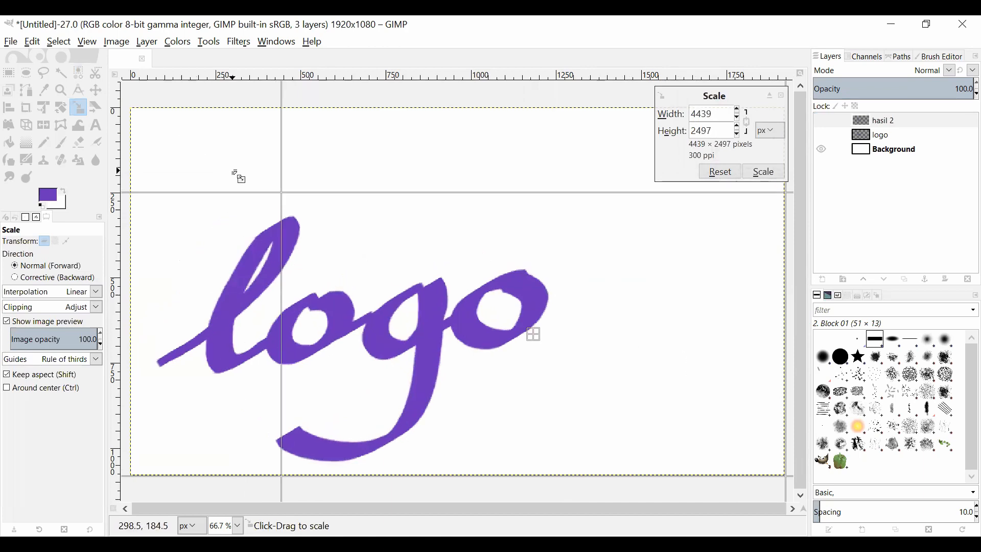
drag(235, 172, 225, 162)
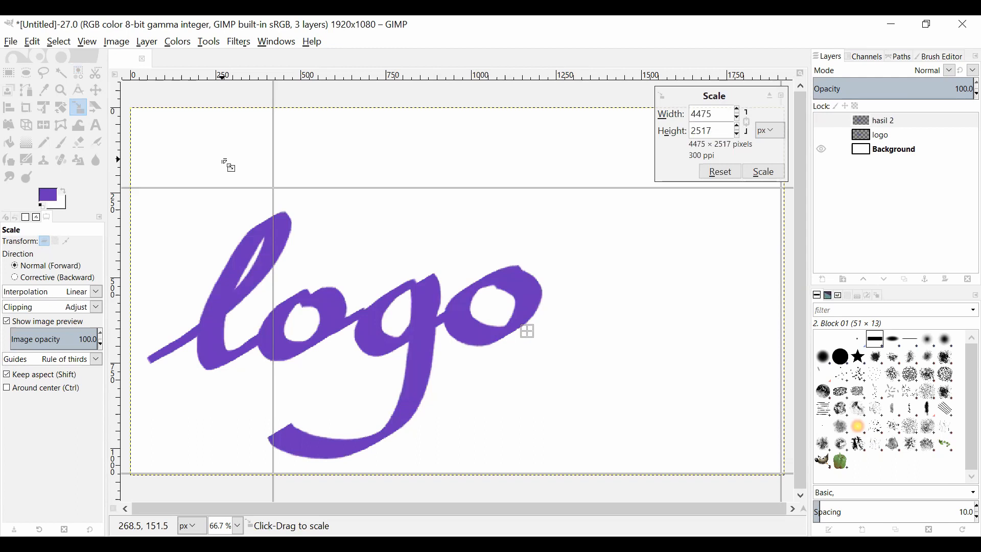
click(765, 172)
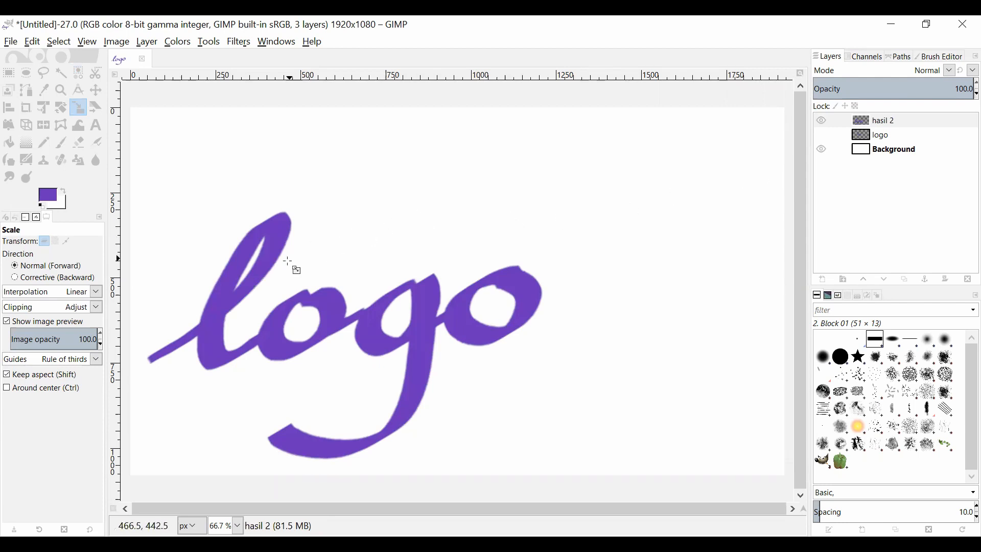
- Examine the edges of the enlarged lettering at 100% zoom, and return to 66.7%
click(238, 526)
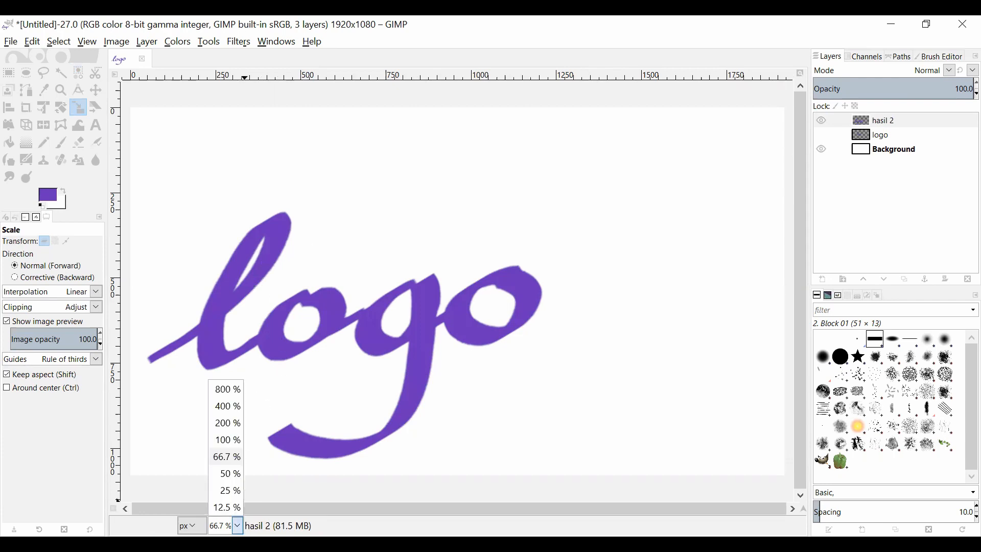
click(228, 440)
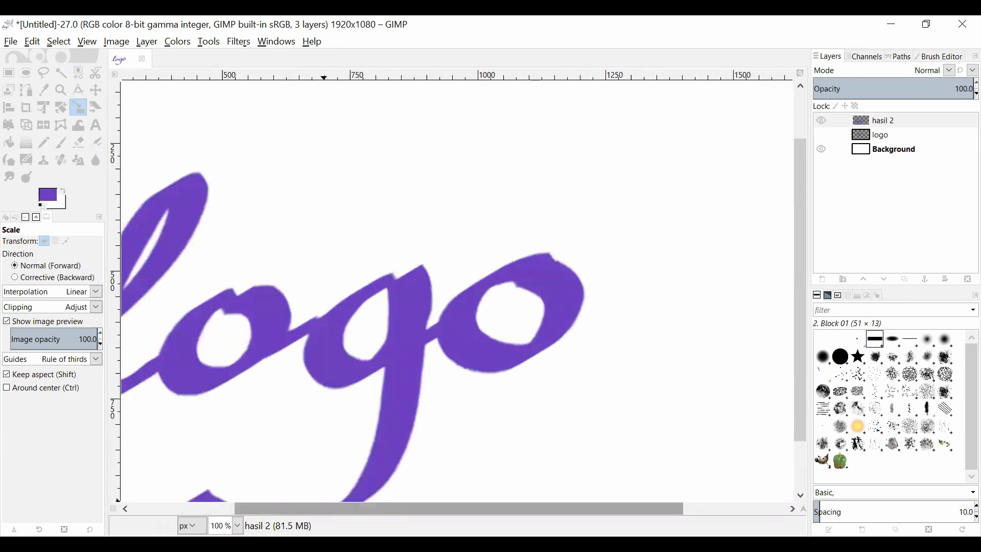
drag(324, 508, 221, 509)
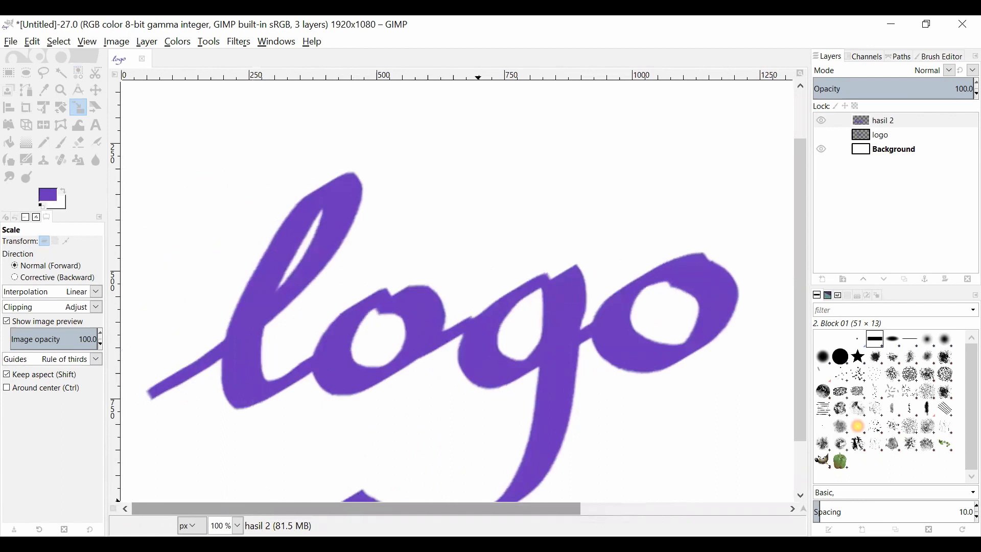
click(237, 526)
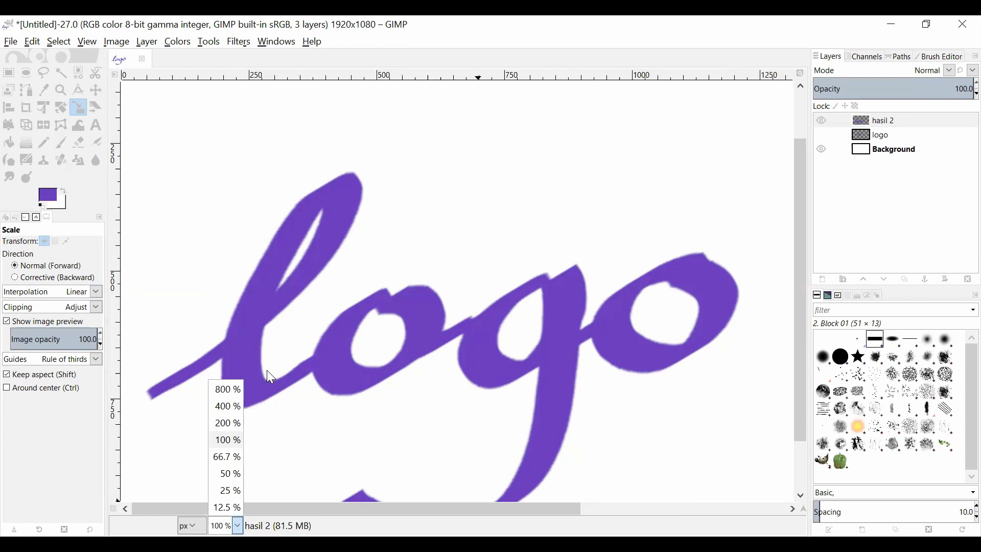
click(268, 327)
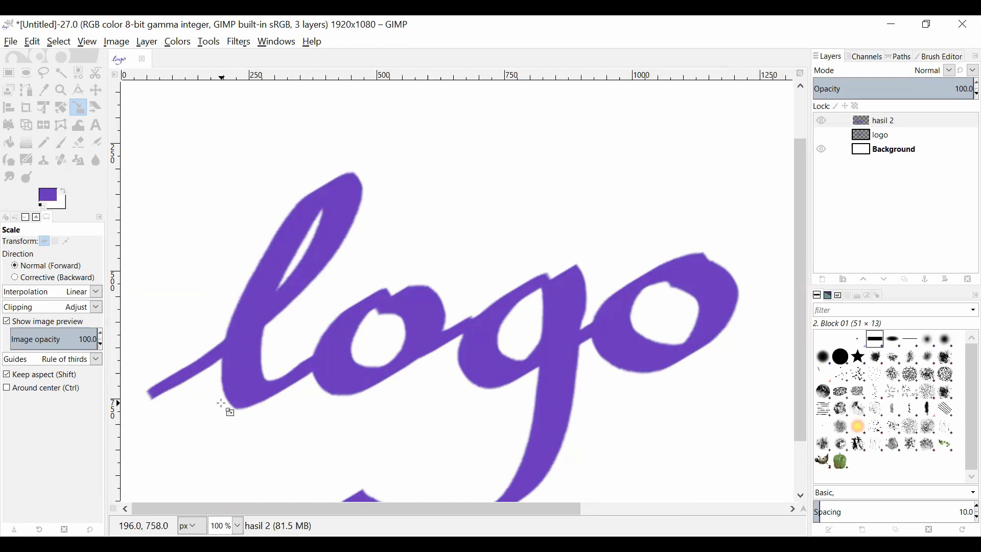
click(238, 526)
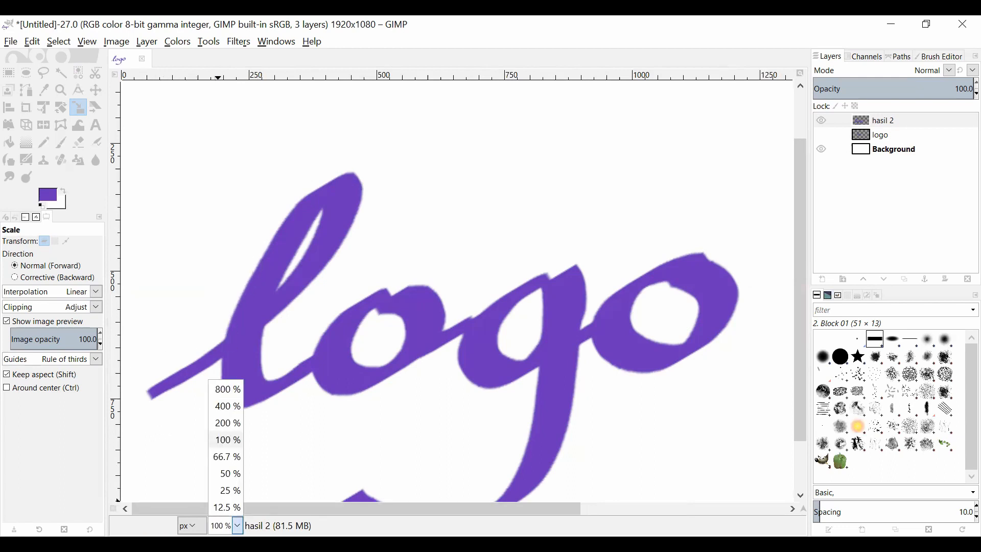
click(231, 459)
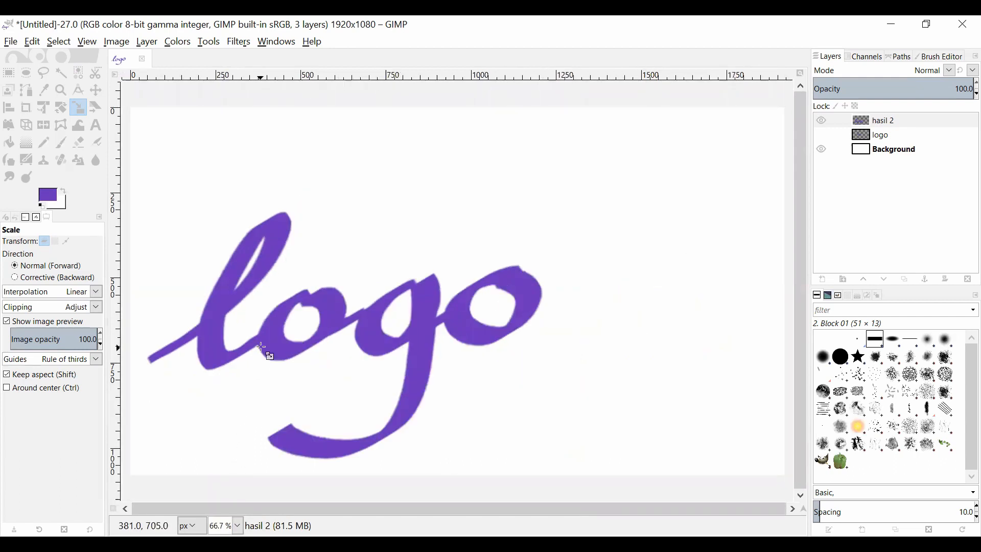
- Hide the hasil 2 layer, and show the logo layer and make it active
click(822, 121)
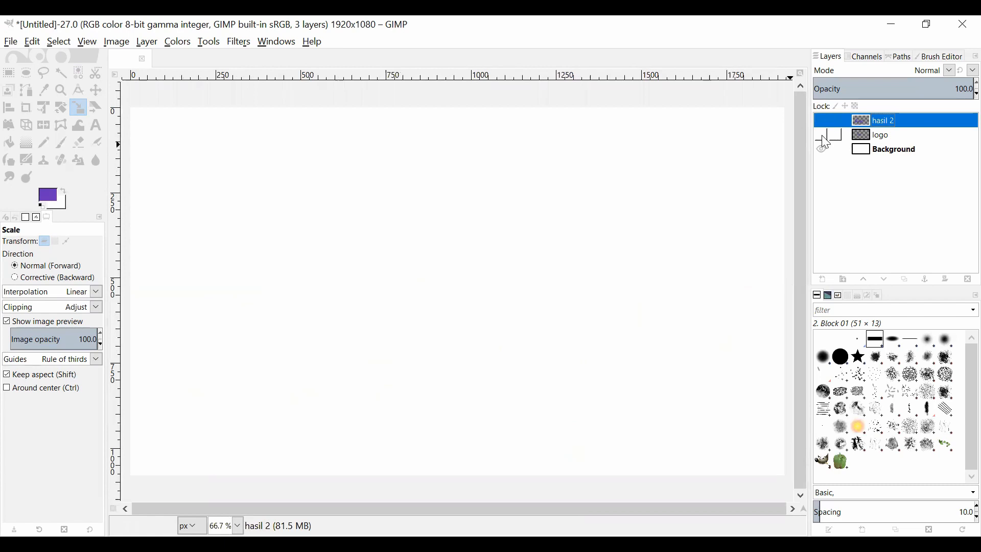
click(823, 135)
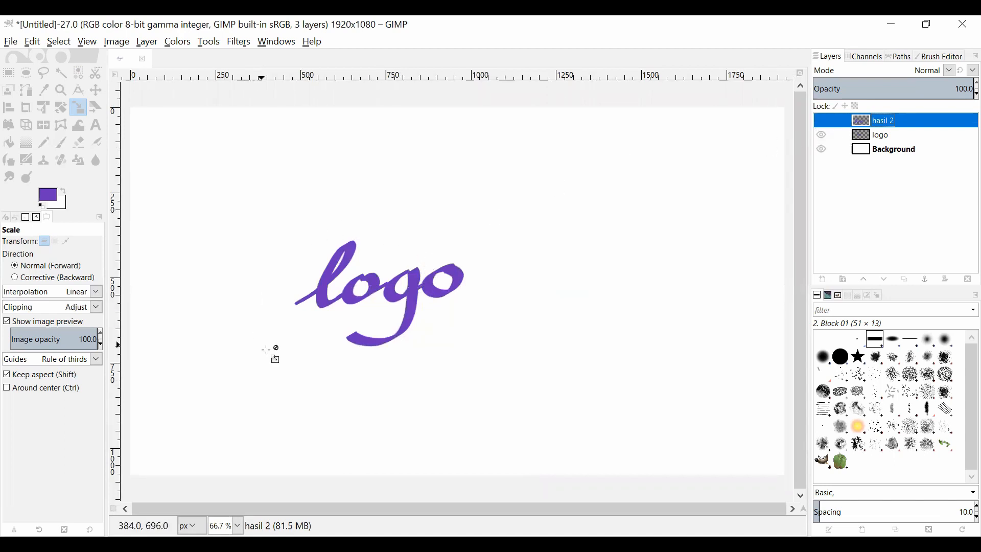
click(884, 139)
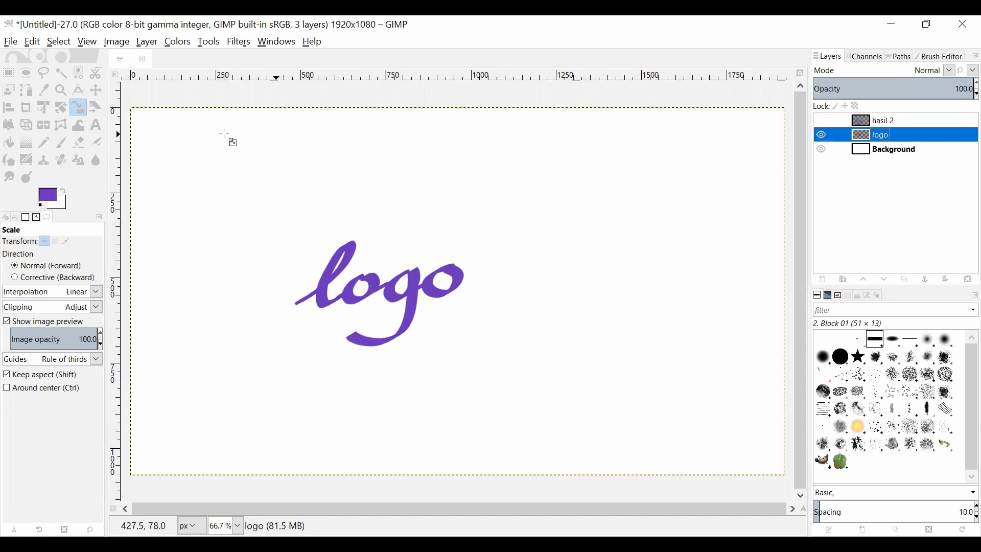
- Select the purple lettering by color and convert the selection to a path
click(78, 74)
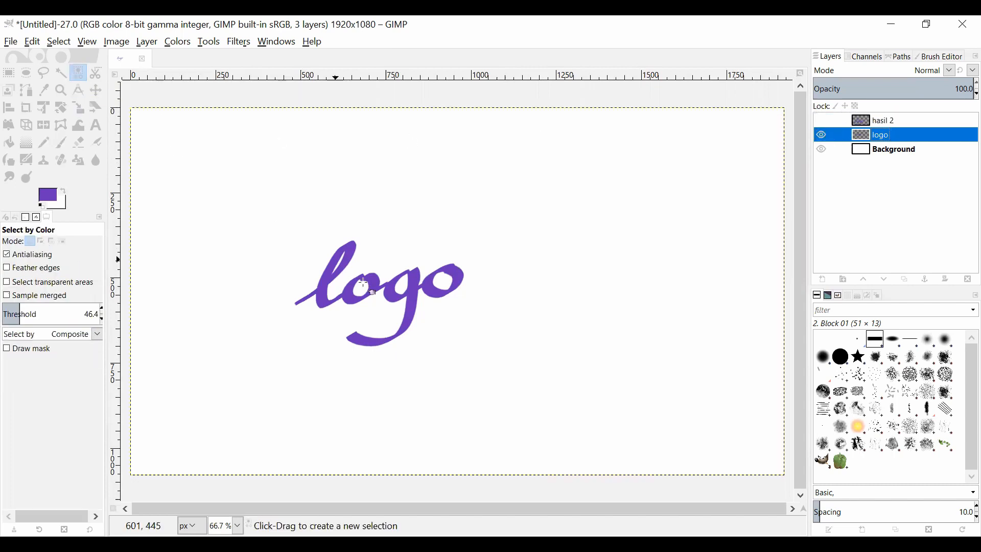
click(325, 280)
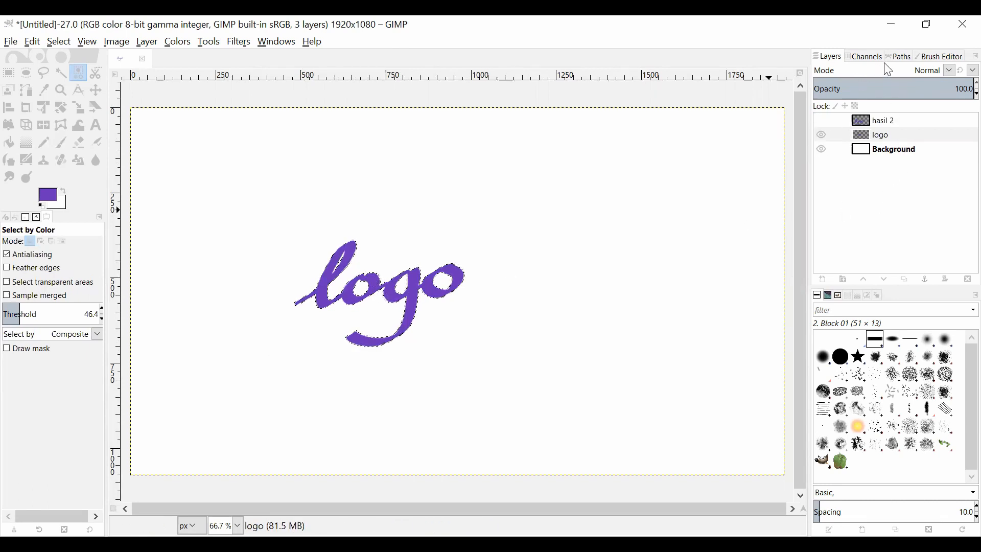
click(900, 59)
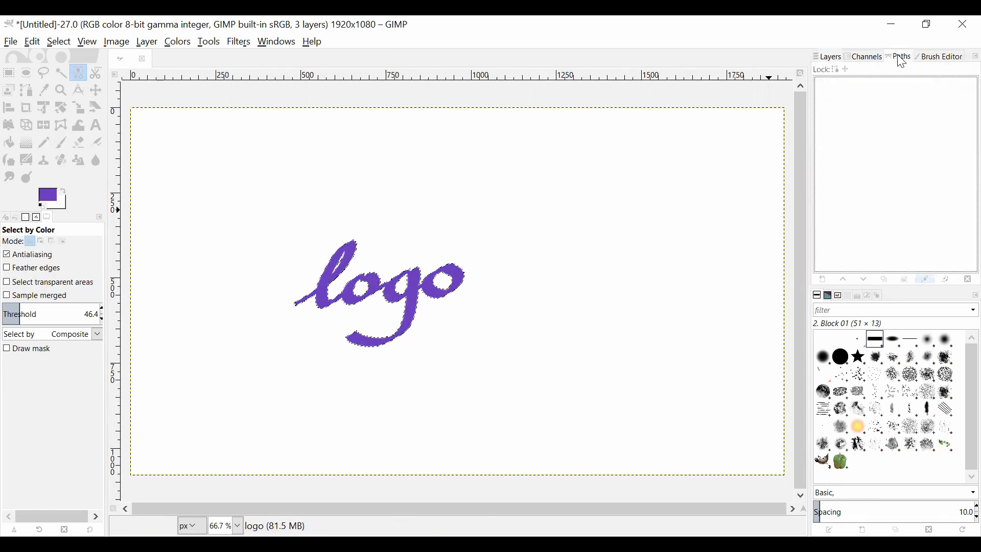
click(927, 281)
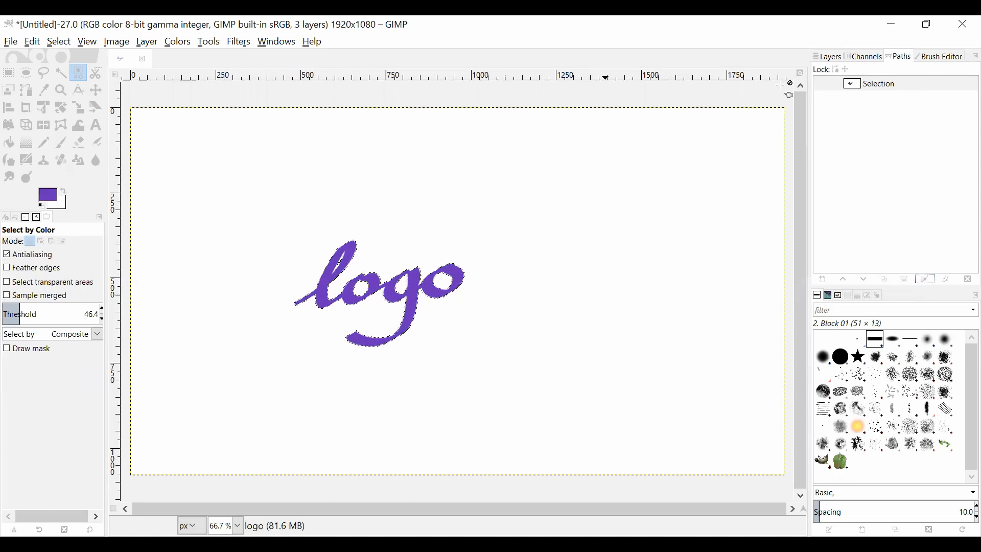
- Clear the selection and make the path made from the lettering visible
click(59, 41)
click(66, 76)
click(826, 85)
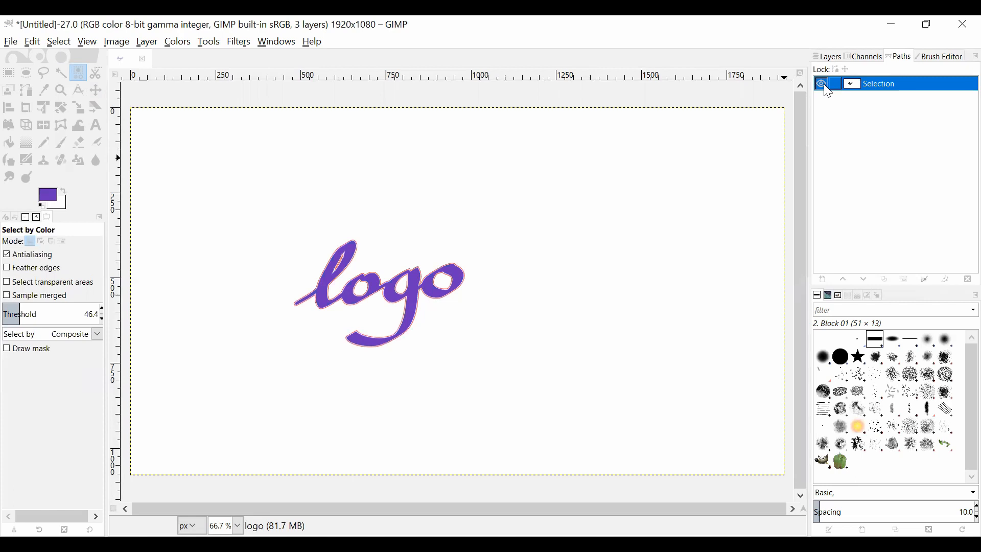
click(827, 88)
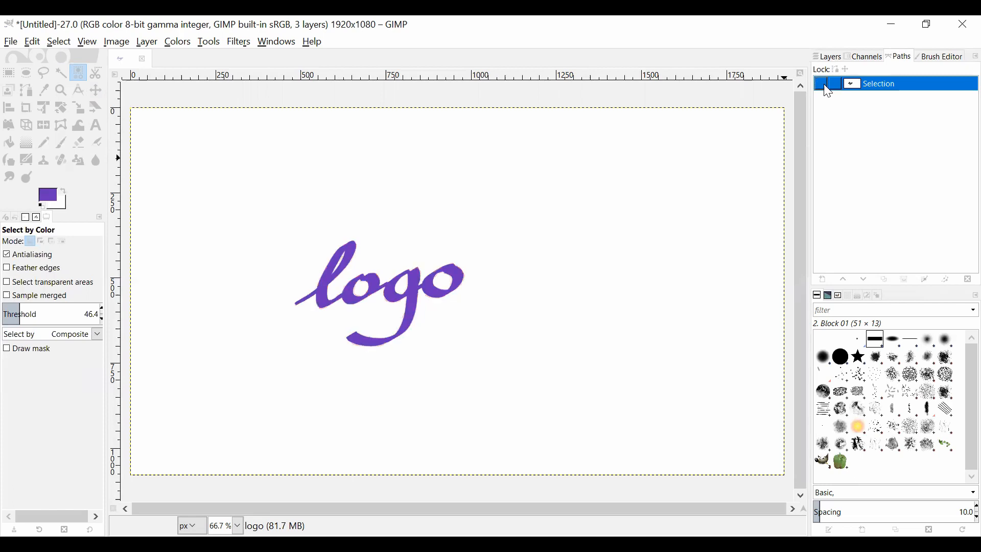
click(827, 88)
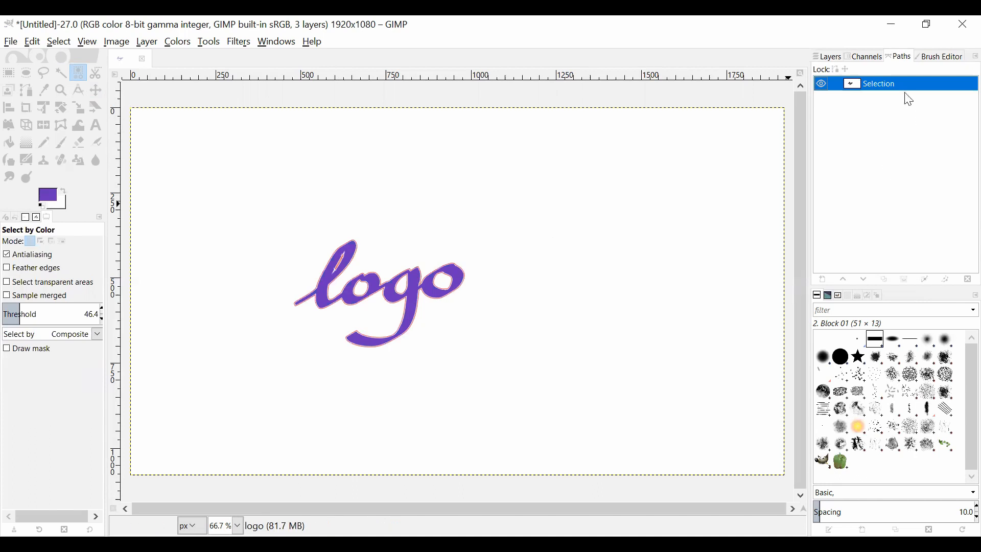
- Scale the lettering path up to about 1426 × 894 px with the Scale tool in path mode
click(79, 108)
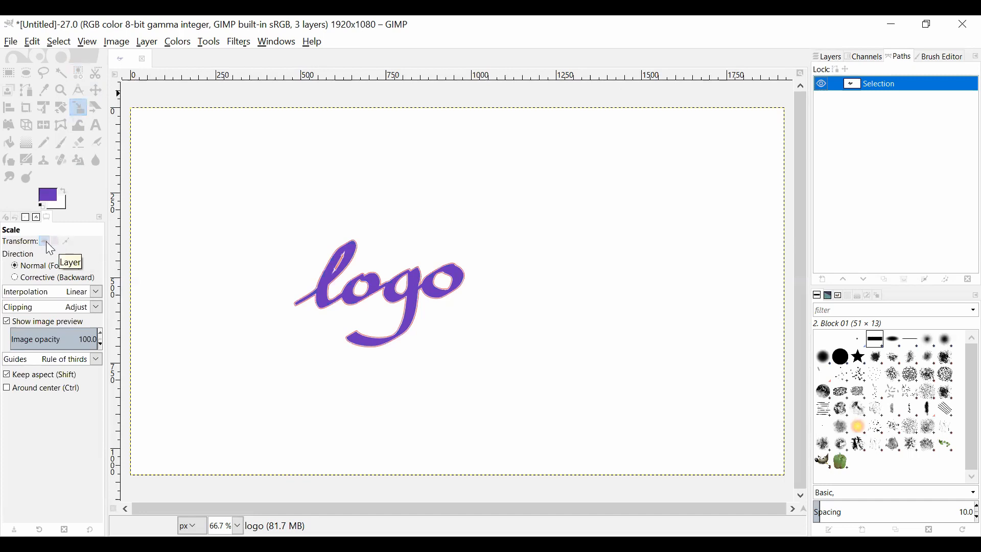
click(65, 242)
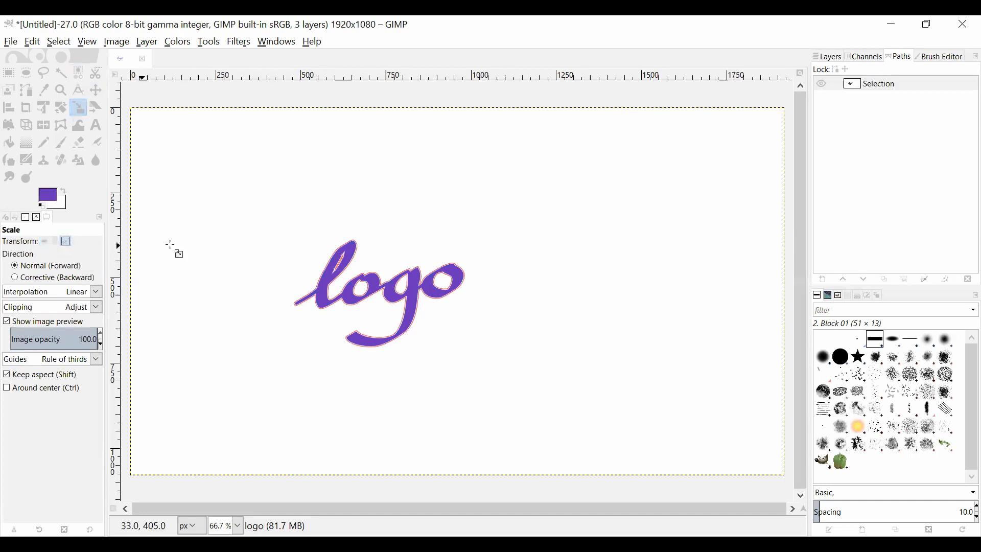
click(273, 240)
drag(273, 240, 170, 163)
drag(458, 344, 657, 449)
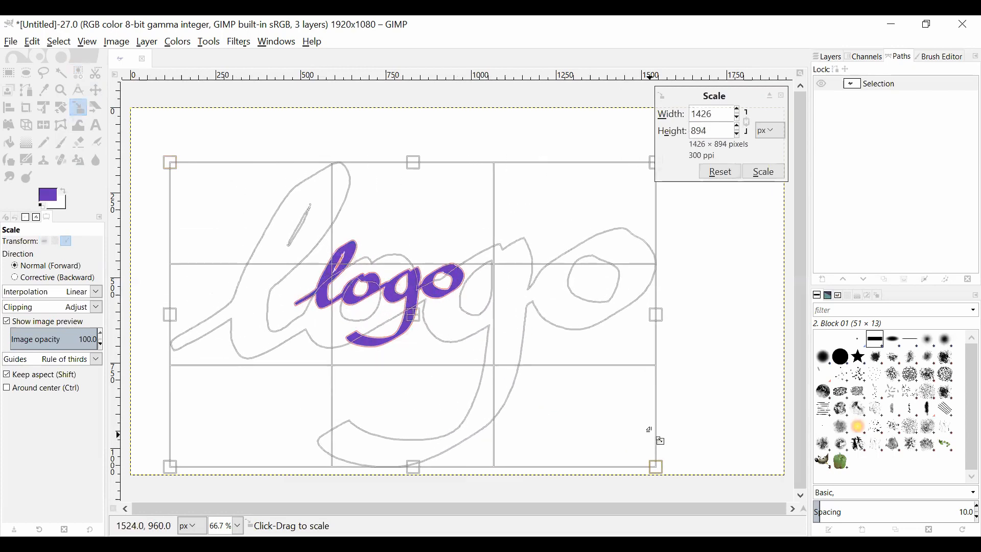
click(765, 172)
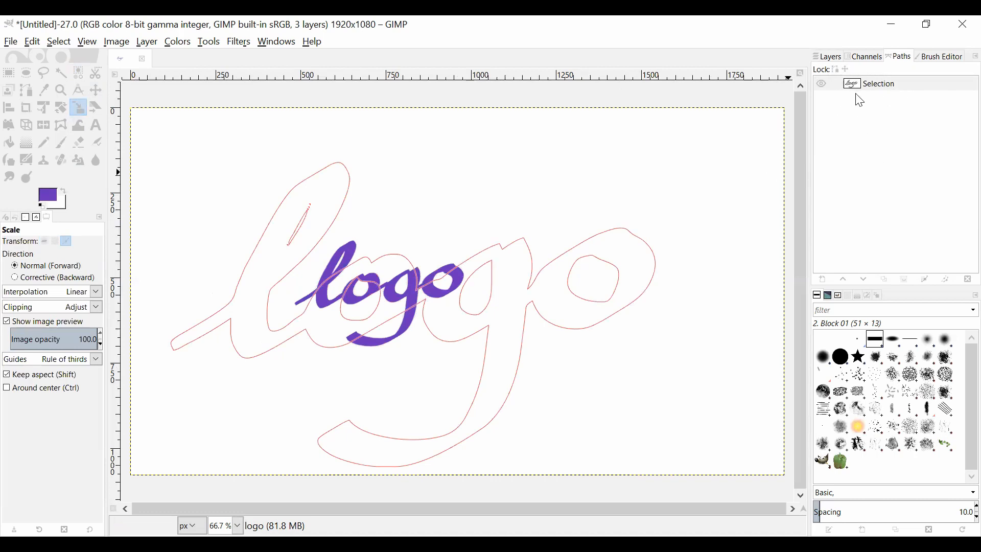
- Add a new transparent 1920 × 1080 px layer named "hasil 2" above the existing hasil 2 layer
click(836, 62)
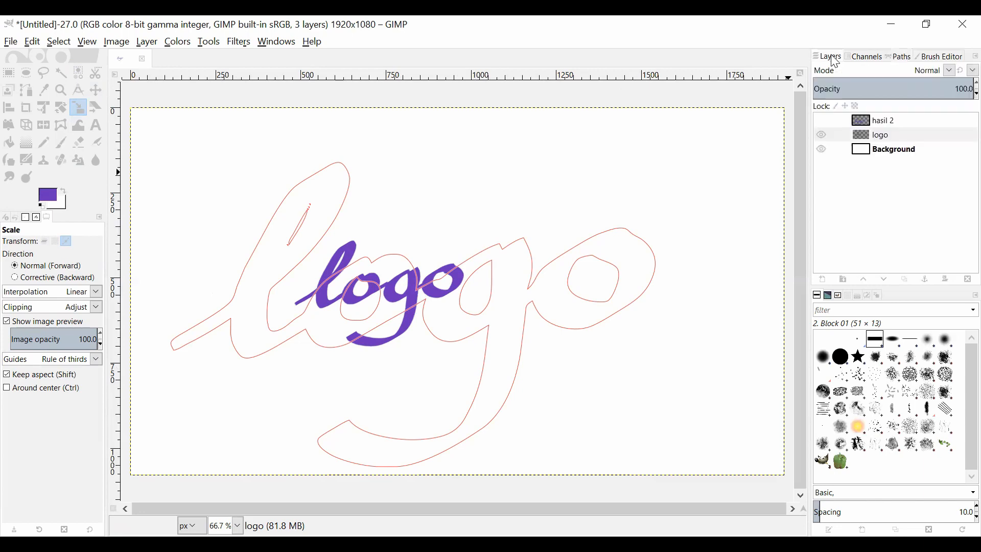
right_click(883, 124)
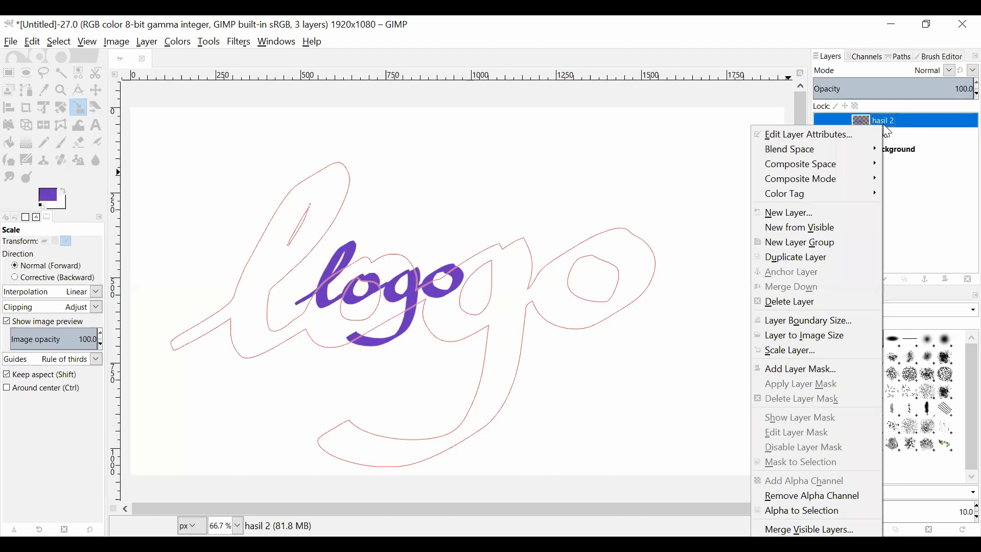
click(828, 214)
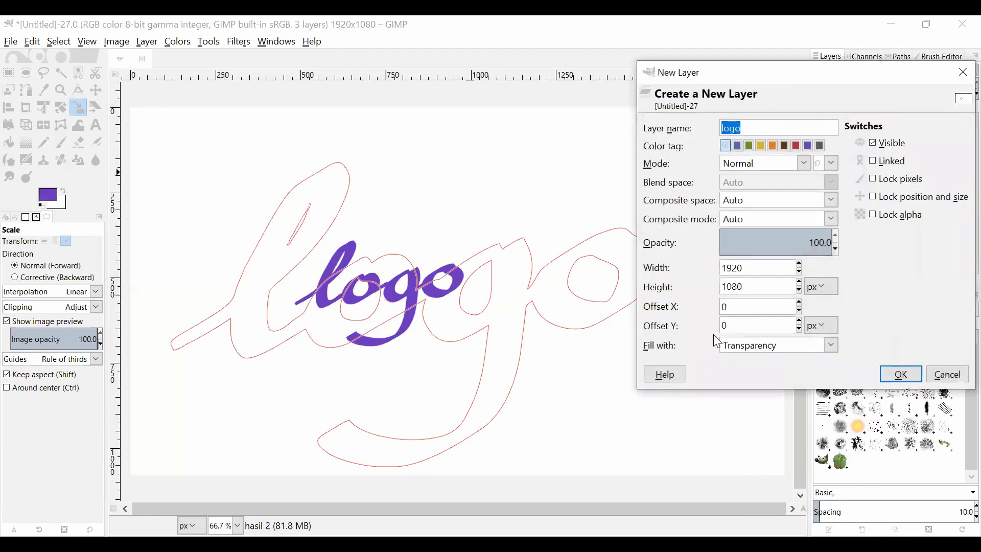
click(777, 131)
drag(760, 129, 684, 132)
text(hasil 2)
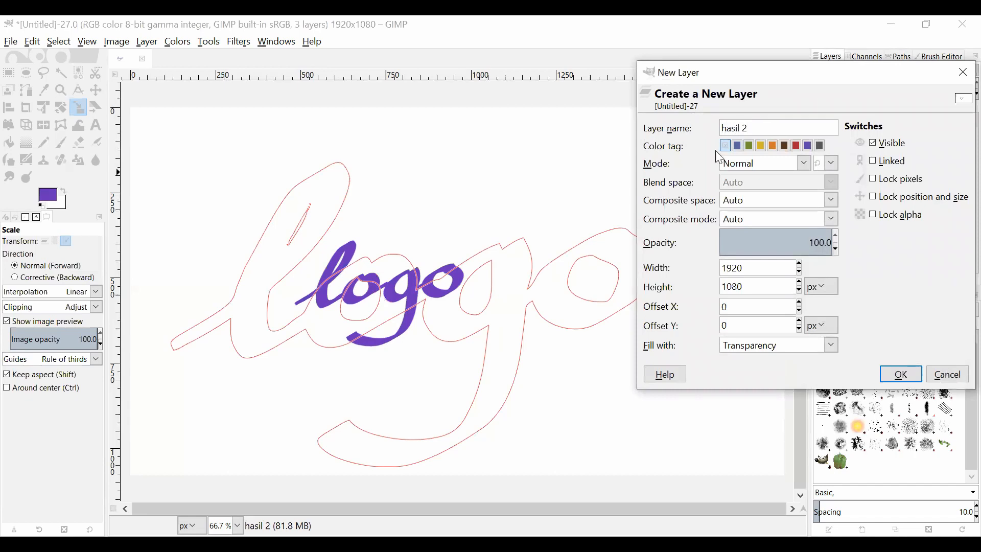
click(901, 376)
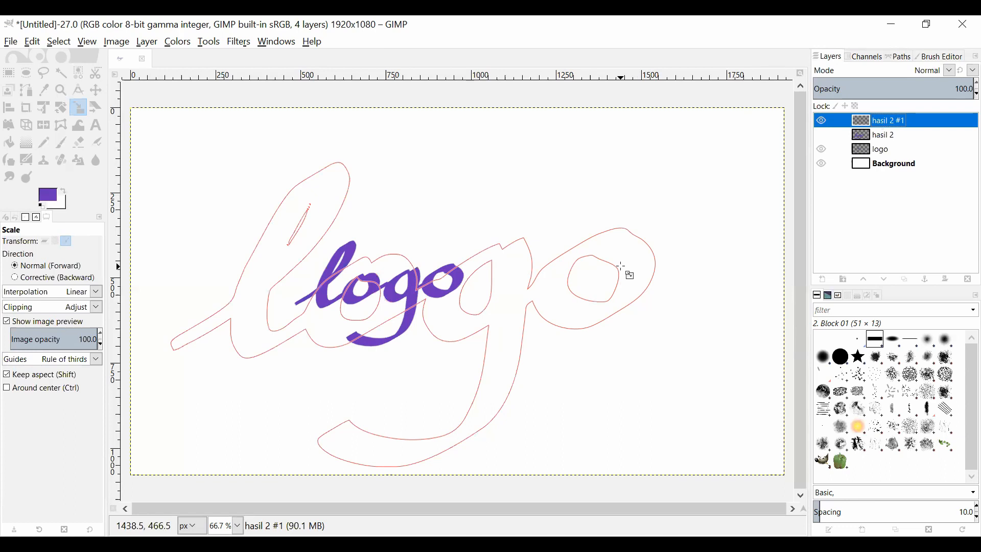
- Convert the scaled lettering path to a selection and fill it with the purple foreground color on the new top layer
click(901, 57)
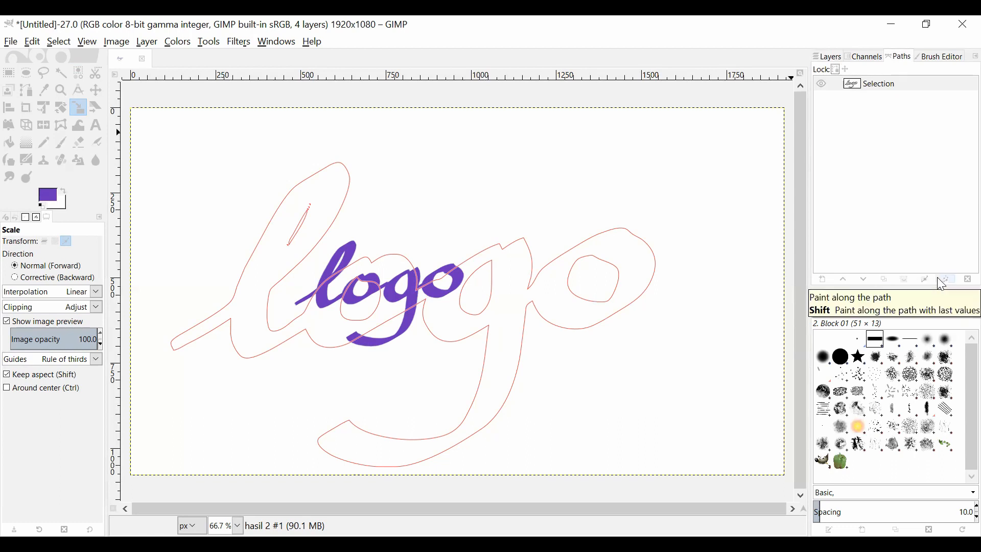
click(904, 281)
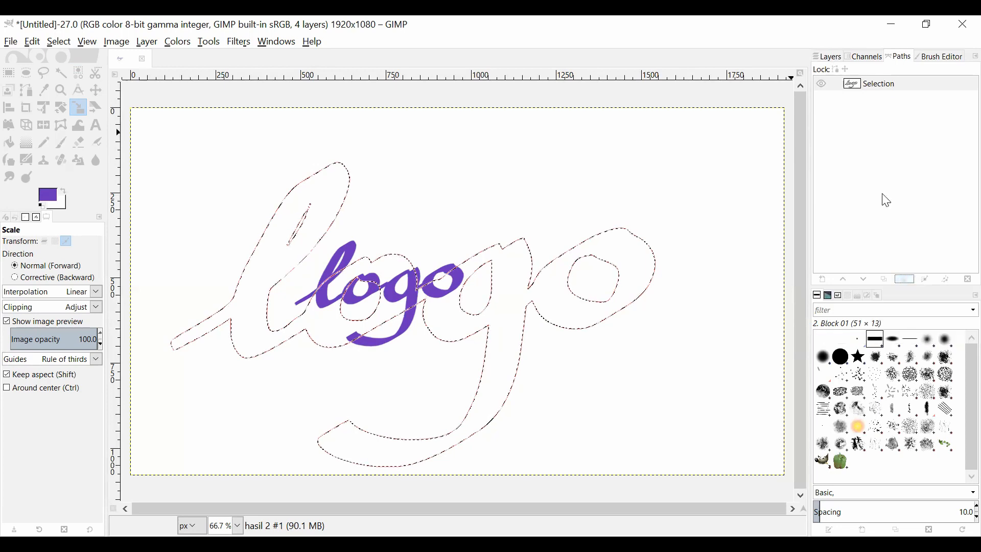
click(837, 58)
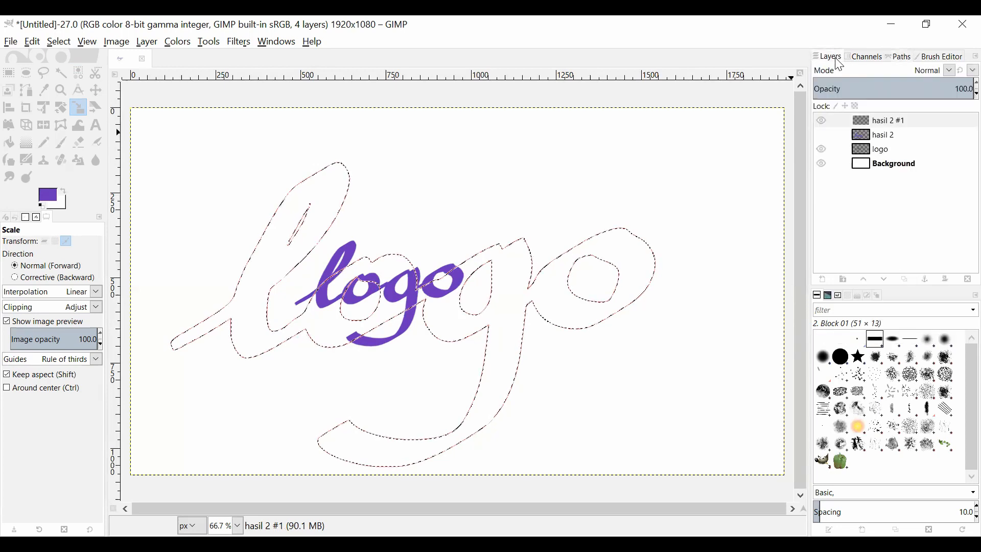
click(888, 131)
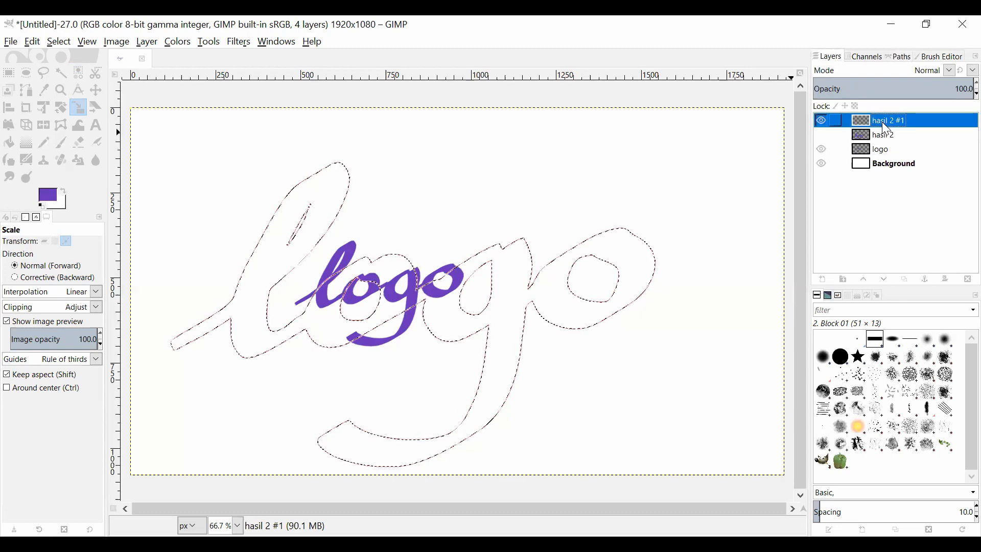
click(8, 147)
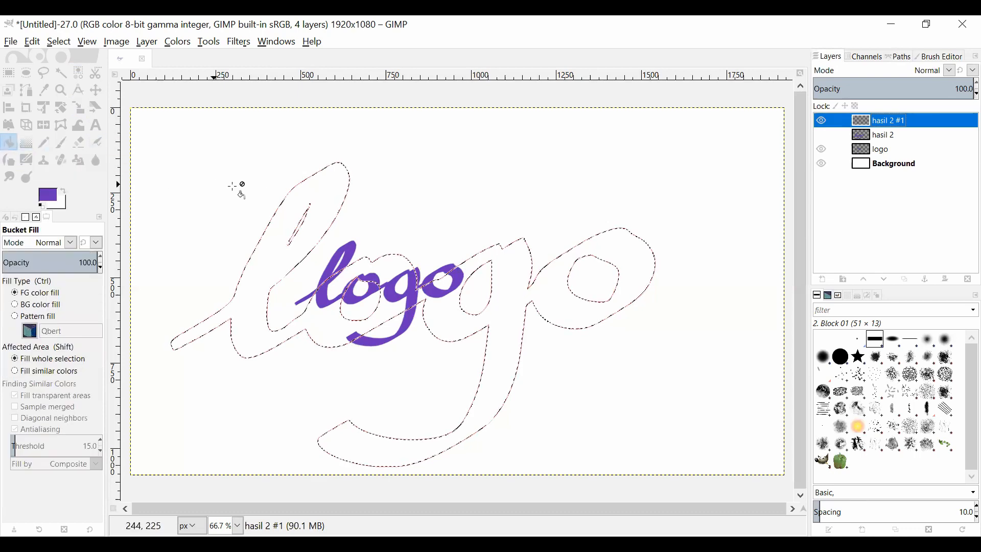
click(318, 194)
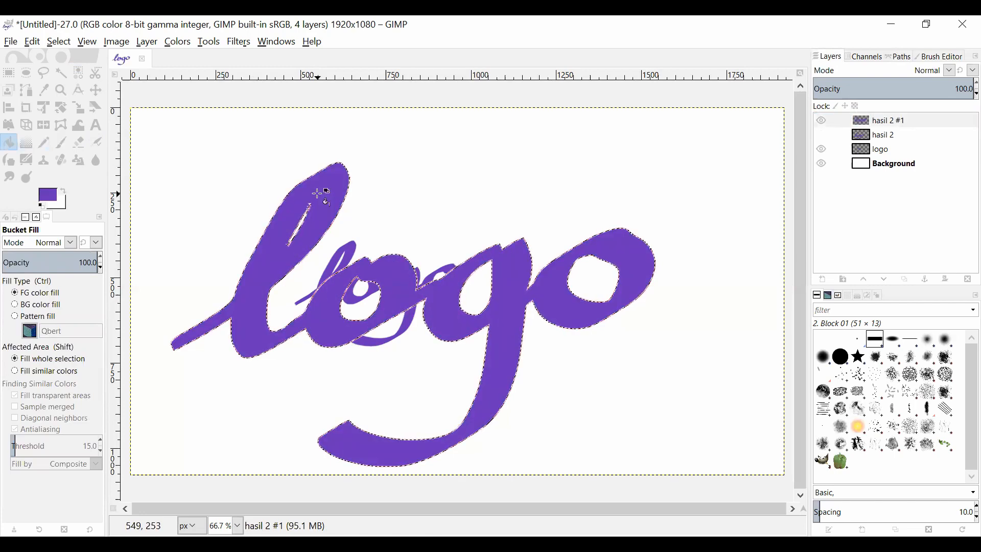
- Clear the selection and hide the lettering path
click(56, 43)
click(61, 70)
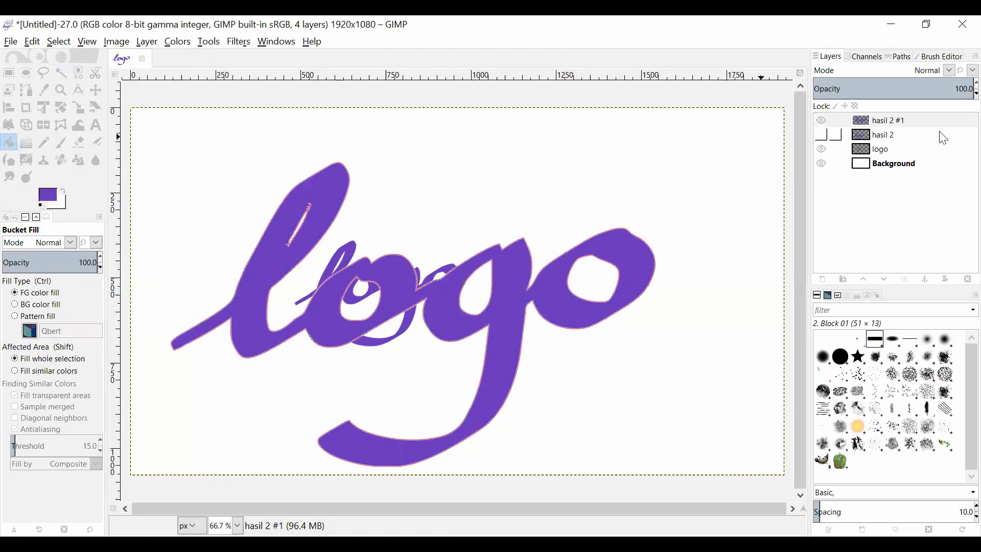
click(903, 58)
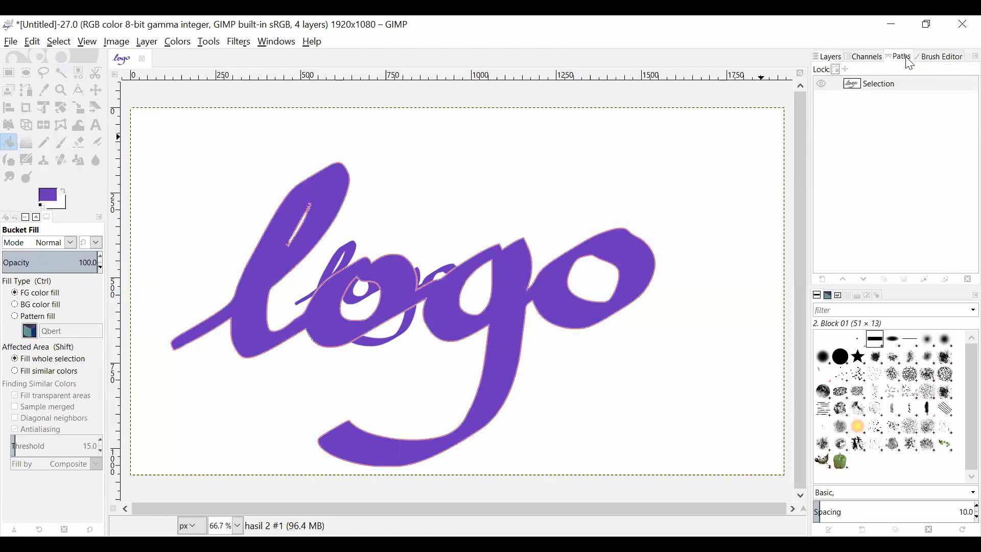
click(821, 84)
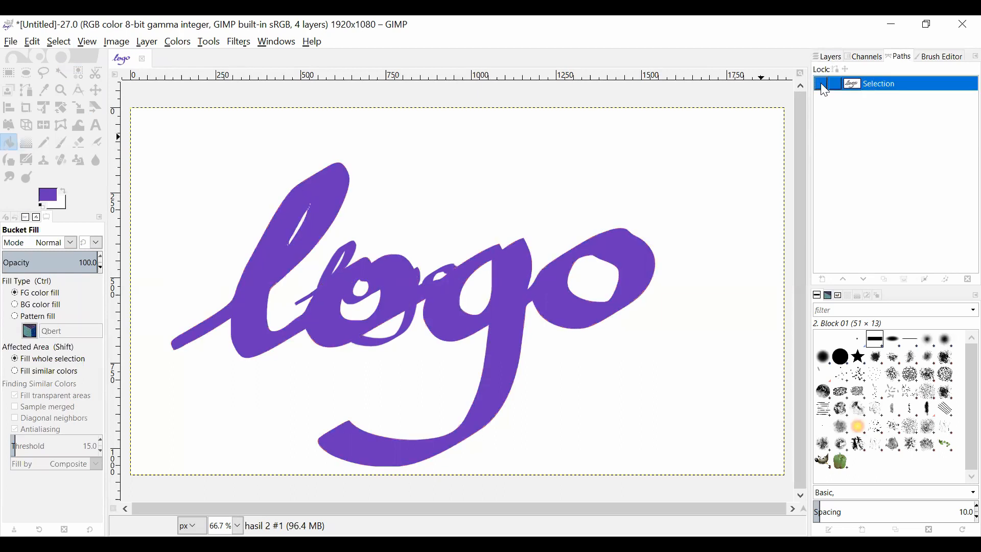
click(830, 56)
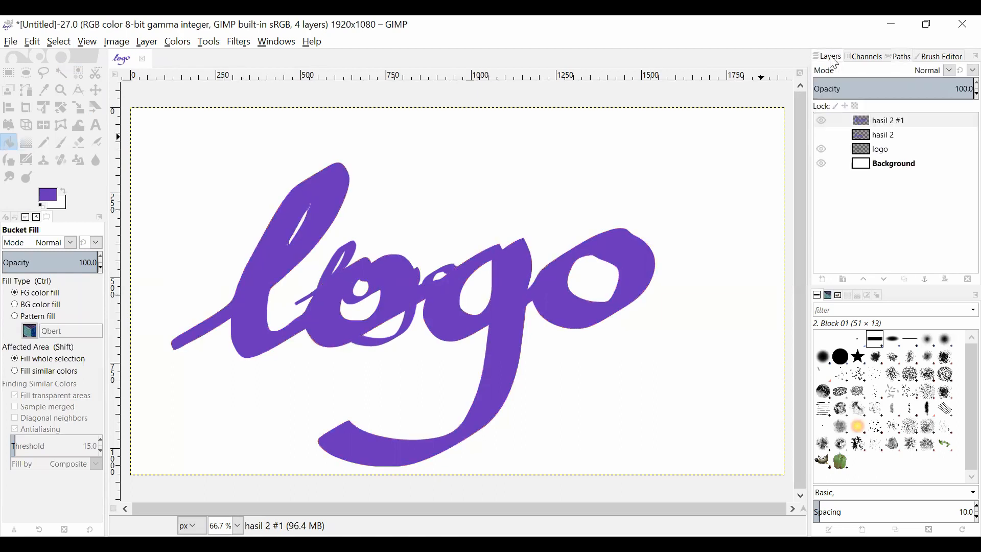
- Hide the logo layer and show the hasil 2 layer together with the path-based hasil 2 #1 layer
click(821, 122)
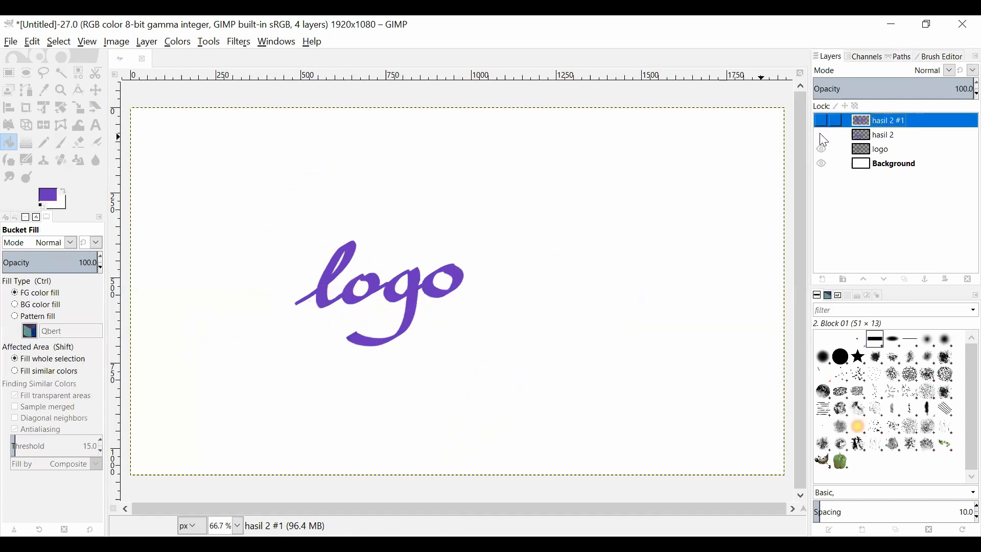
click(822, 150)
click(823, 136)
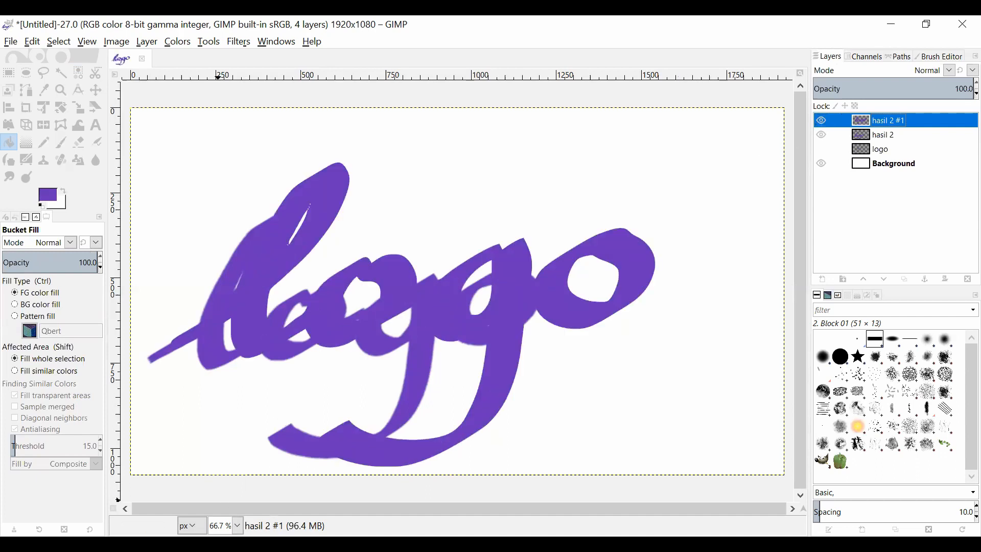
- Compare the edges of both enlarged logos at 100% zoom, and hide the directly scaled hasil 2 layer
click(238, 525)
click(232, 442)
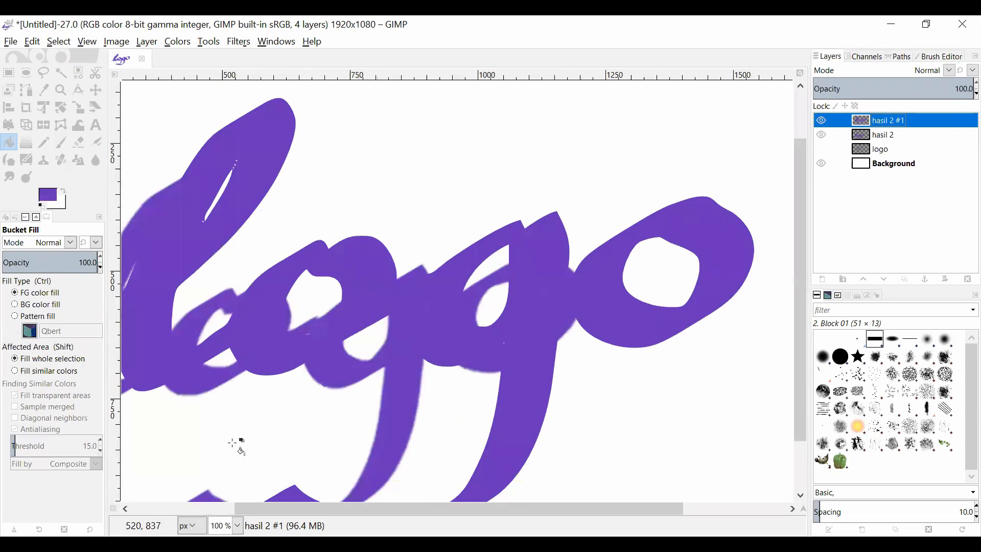
scroll(245, 508, left, 1)
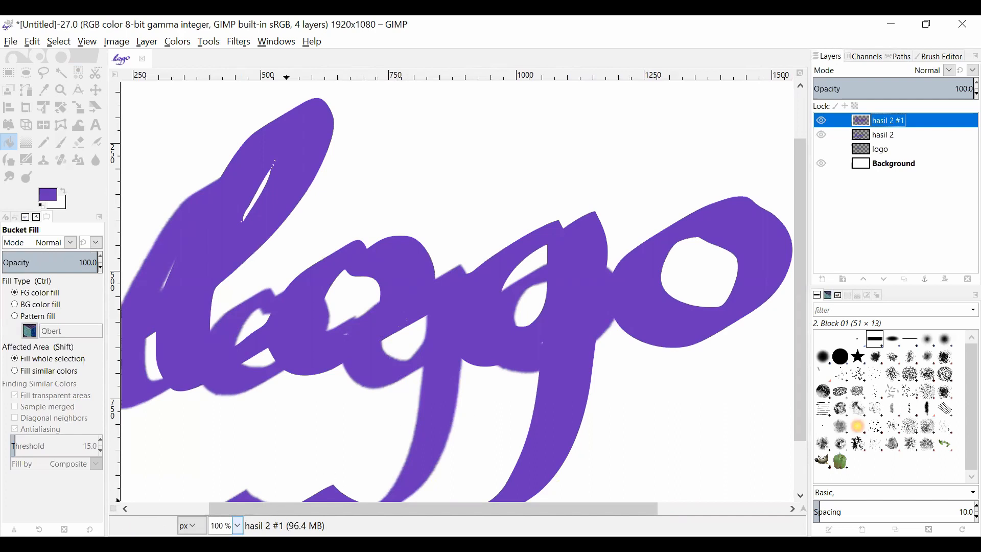
click(238, 525)
click(235, 457)
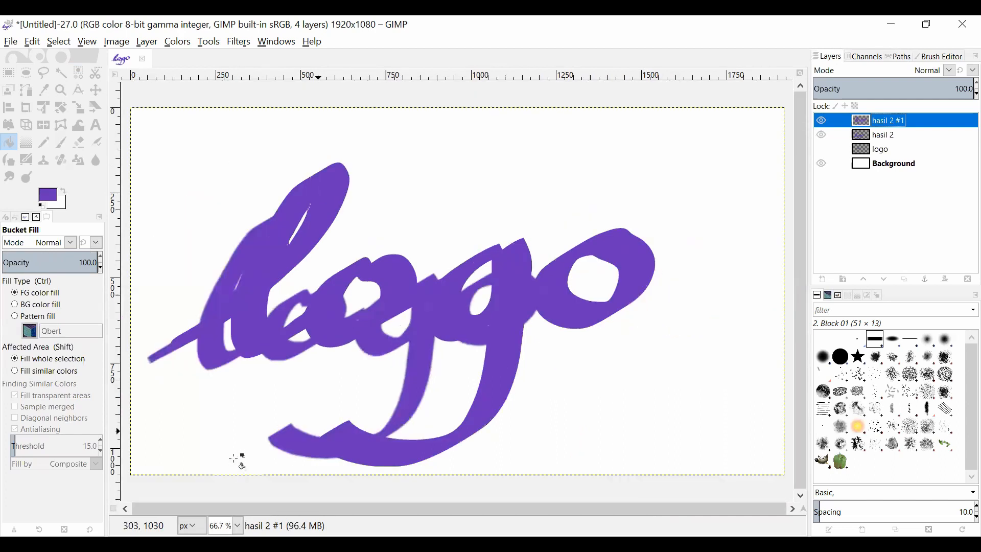
click(822, 136)
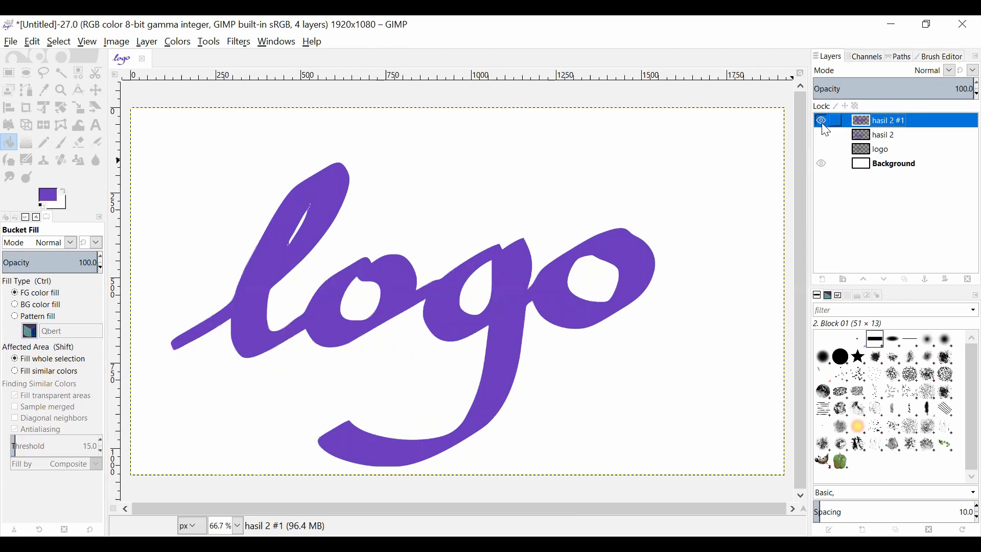